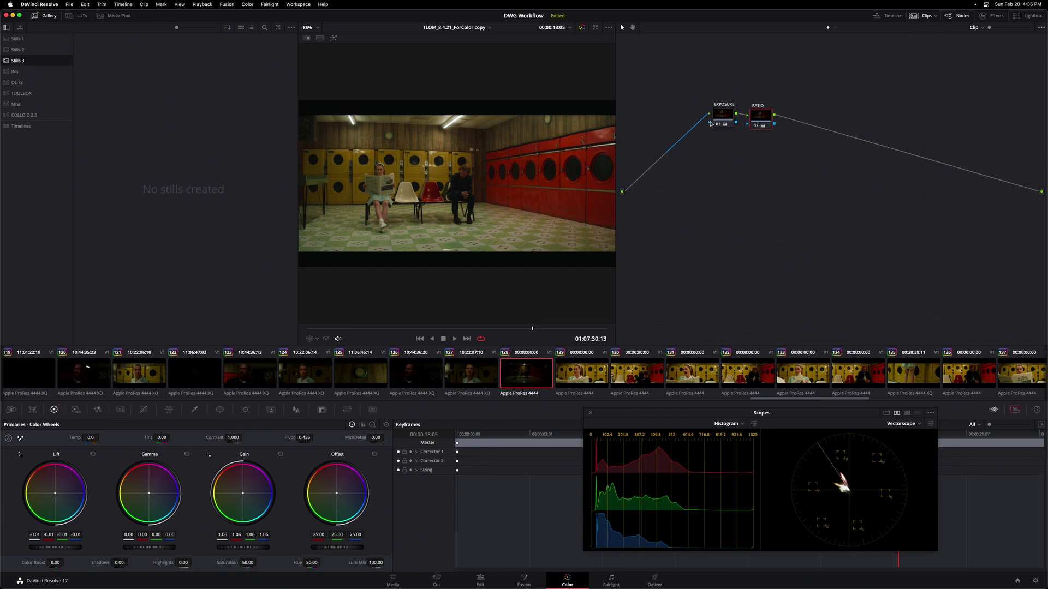
Add a serial node after RATIO in clip 128's graph and label it BAL
drag(728, 117, 766, 116)
key(alt+s)
right_click(798, 121)
click(811, 135)
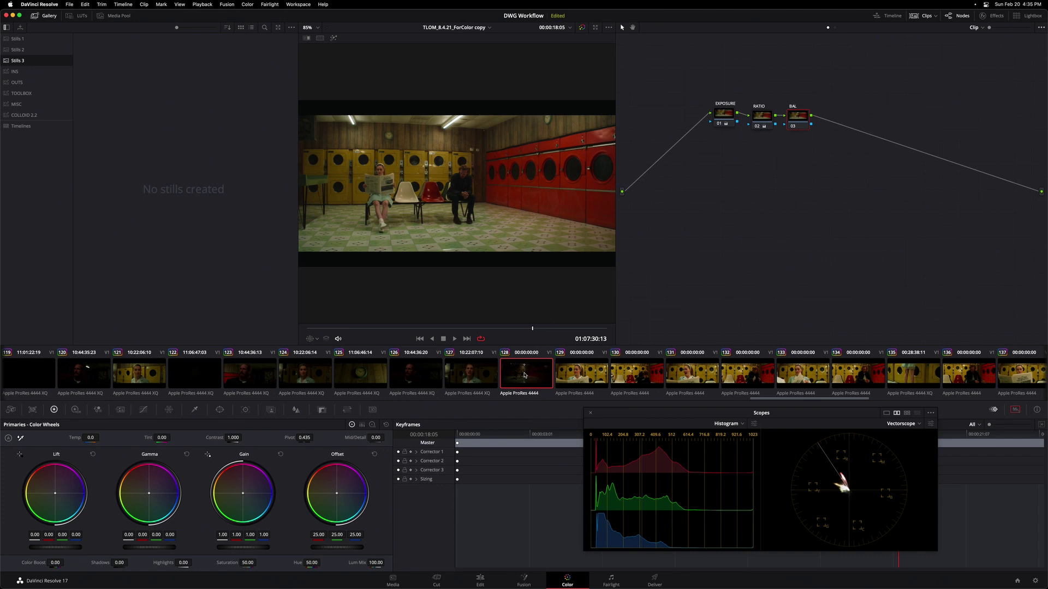
Select all timeline clips and append the BAL node to every one of them
key(super+a)
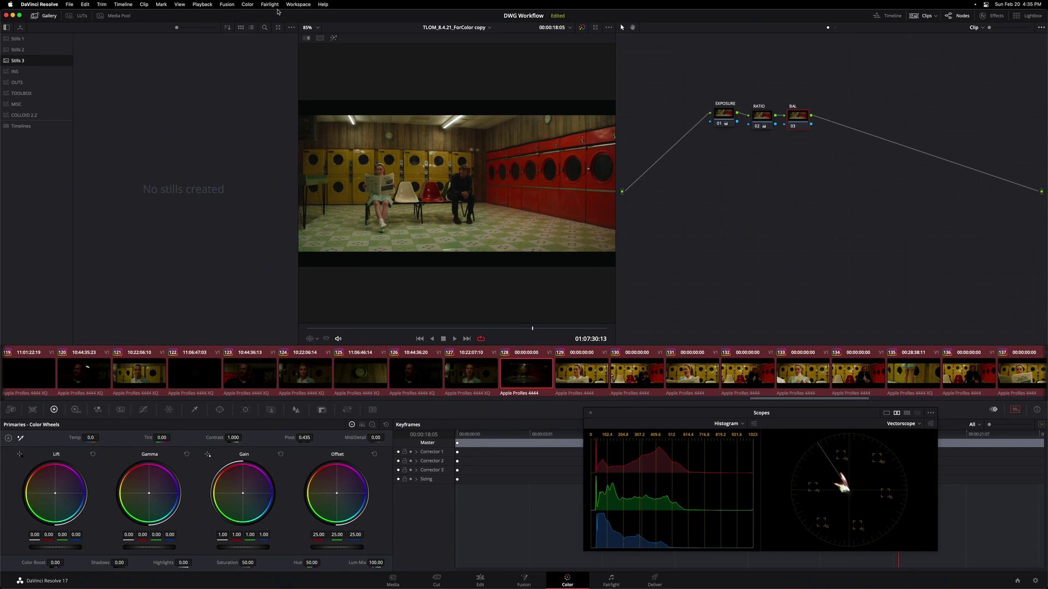
click(251, 5)
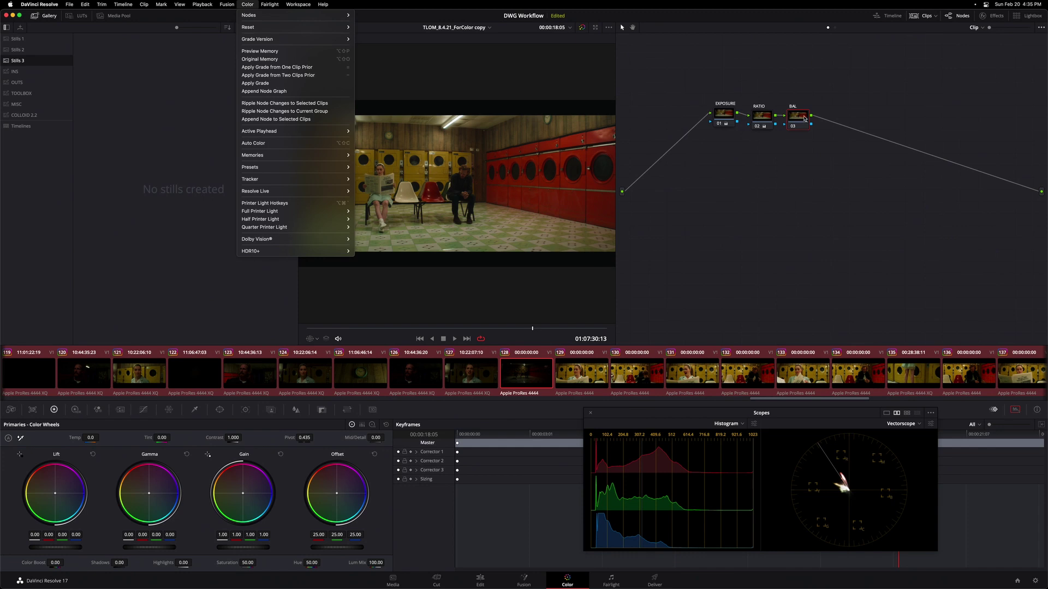
click(305, 120)
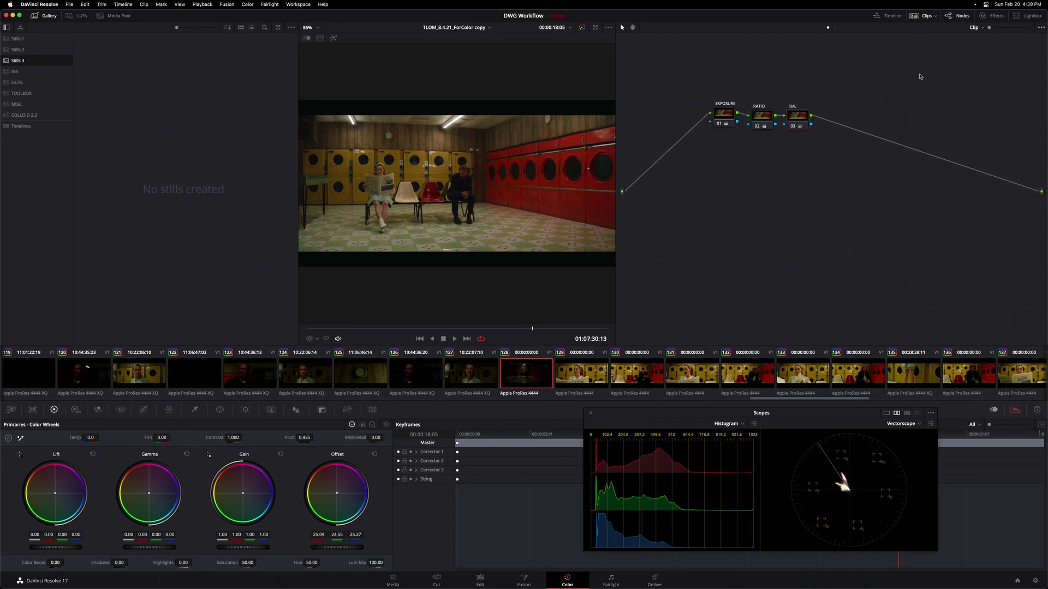
Refine clip 128's BAL offset to 25.13 / 24.76 / 24.98, comparing with the node bypassed
key(super+d)
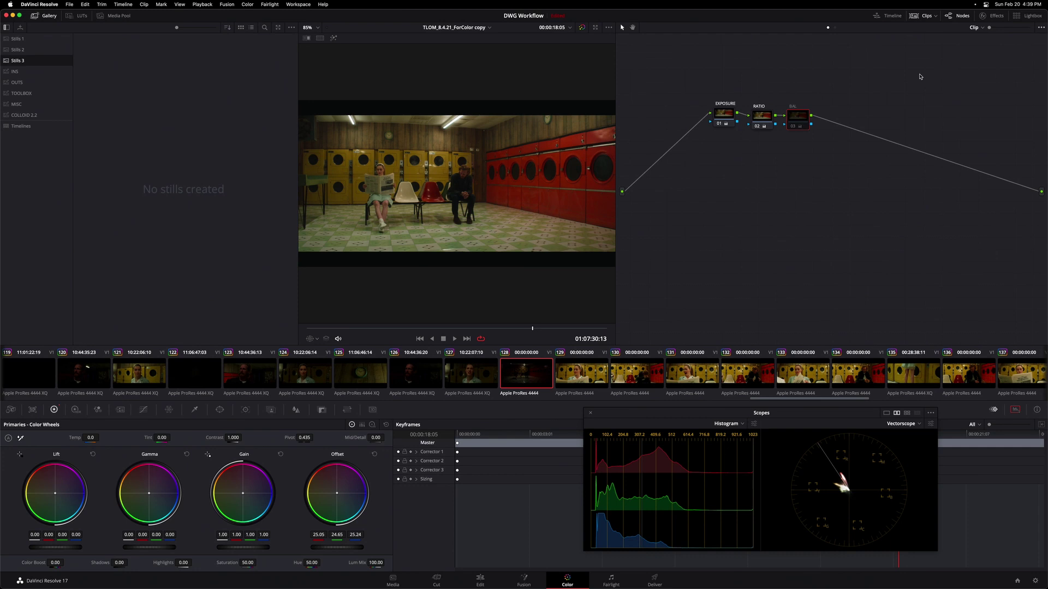
key(super+d)
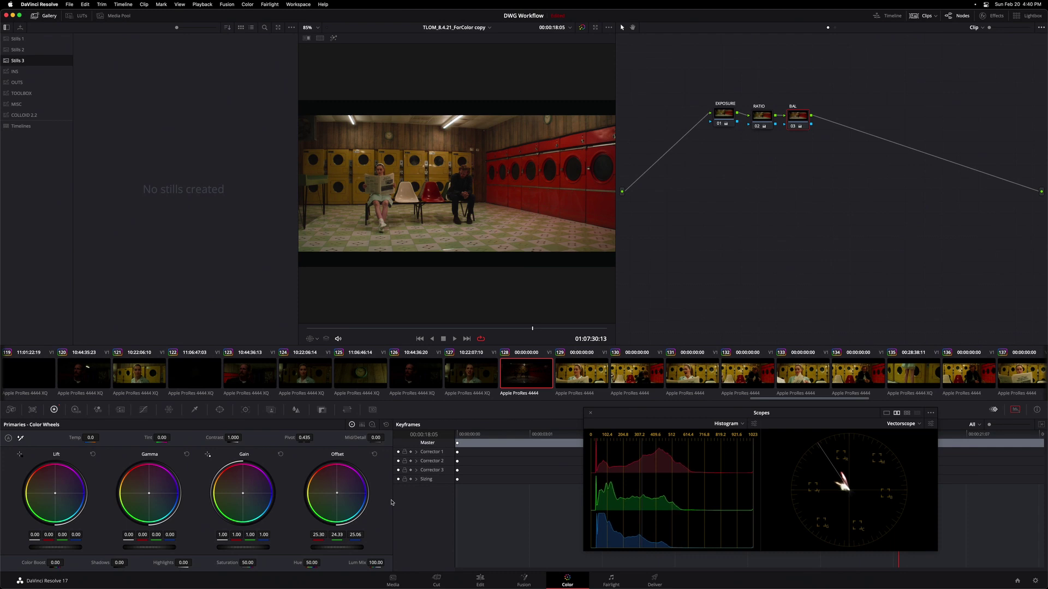
key(super+d)
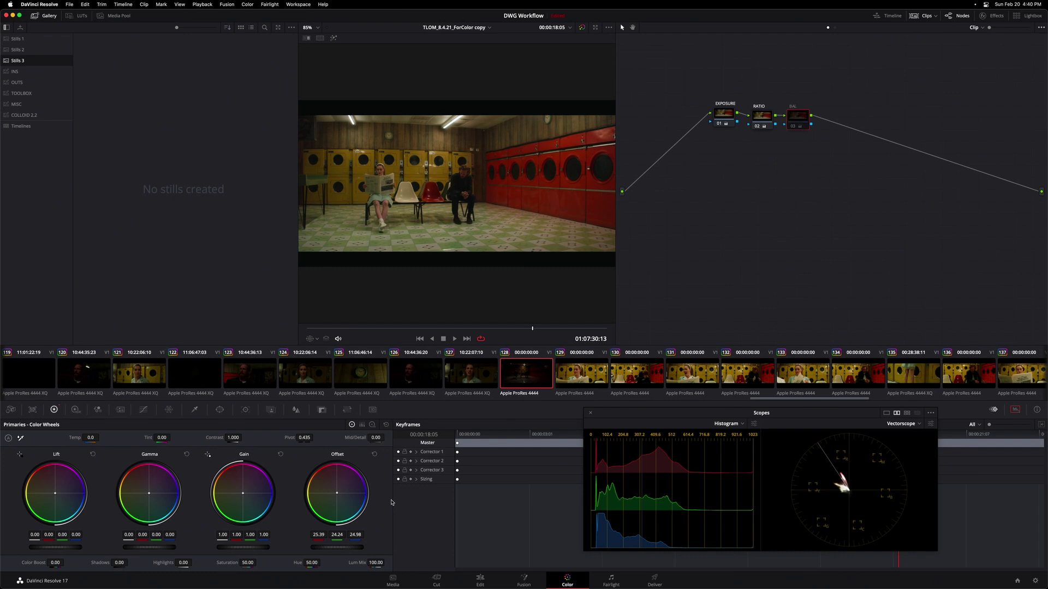
key(ctrl+d)
key(ctrl+d)
key(ctrl+d)
key(ctrl+d)
key(ctrl+d)
key(ctrl+d)
key(ctrl+d)
key(ctrl+d)
key(ctrl+d)
Balance clip 129's BAL offset to 24.69 / 24.59 / 25.96, toggling the node to compare
key(Down)
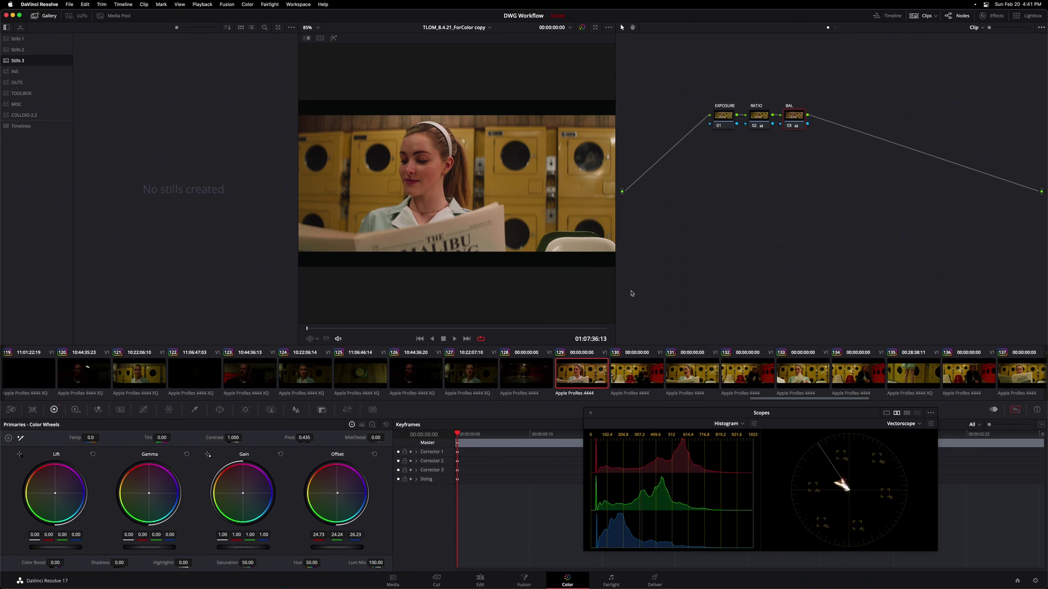
key(super+d)
key(super+d)
key(super+d)
key(super+d)
key(super+d)
key(super+d)
key(super+z)
key(super+z)
key(super+d)
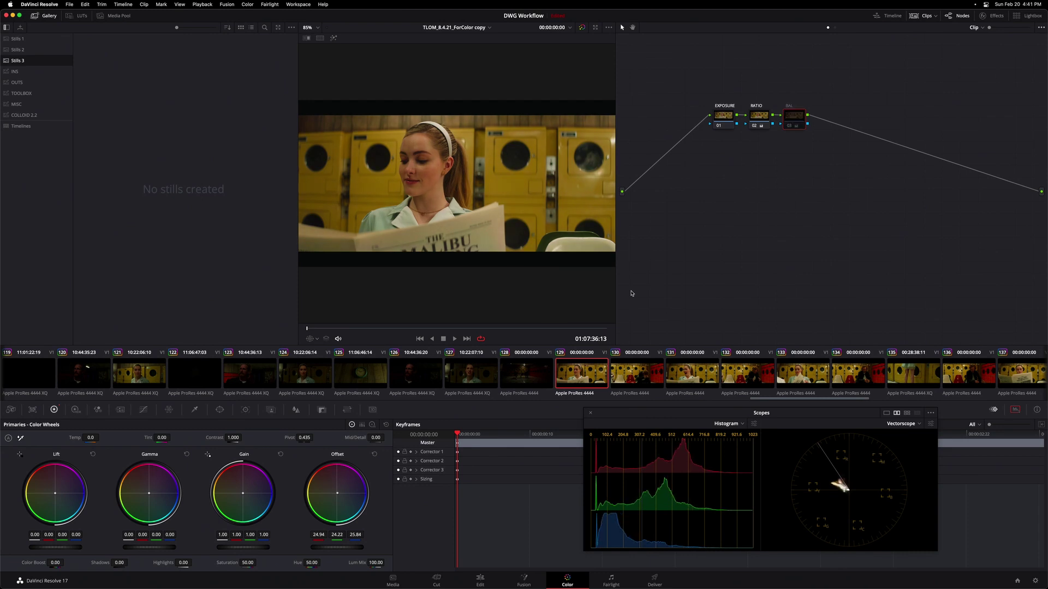
key(super+d)
key(super+z)
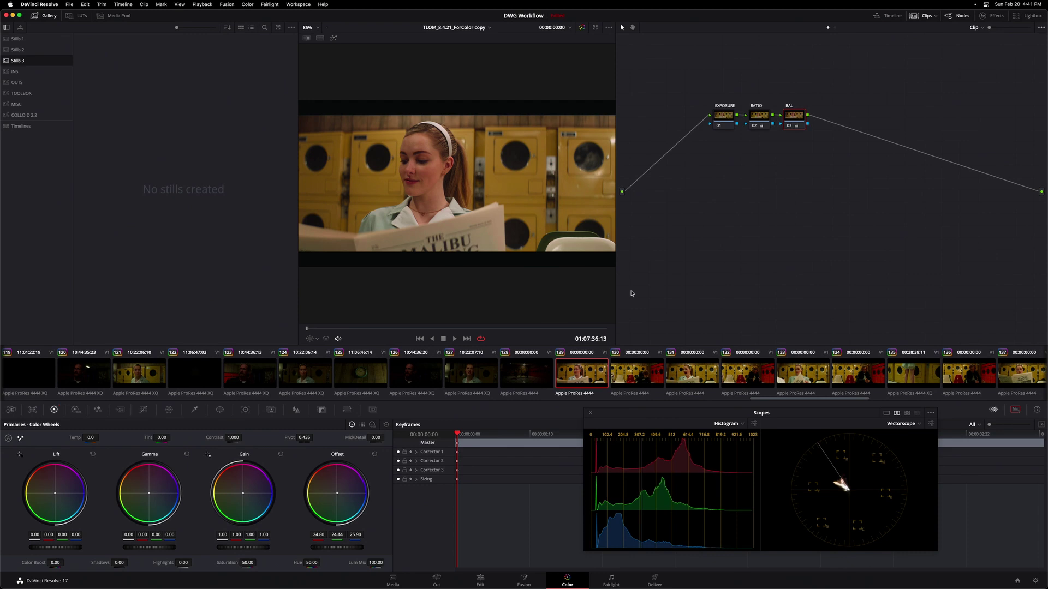
key(super+d)
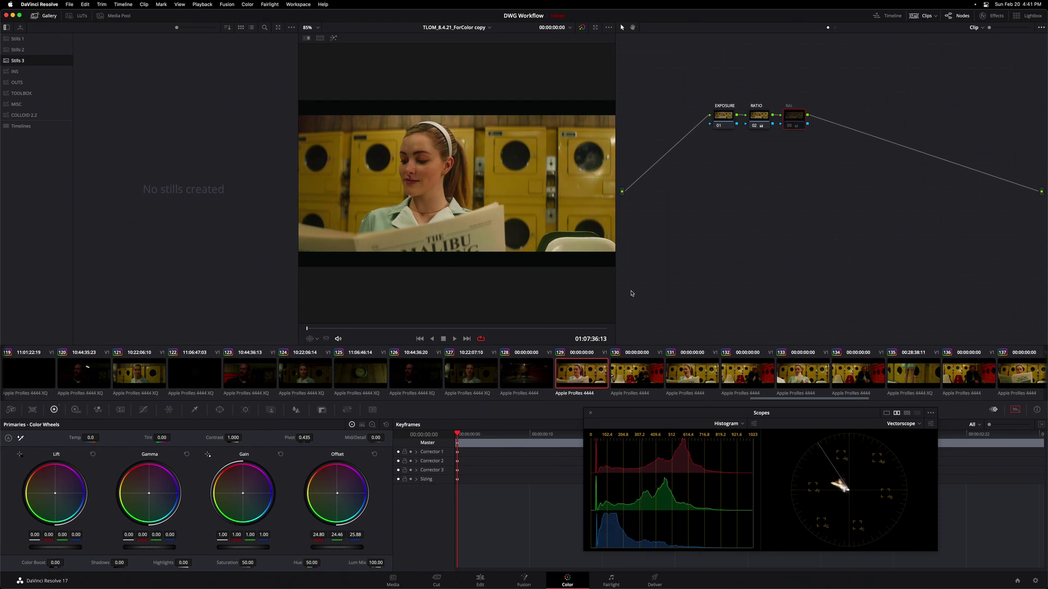
key(super+d)
key(super+d)
key(super+d)
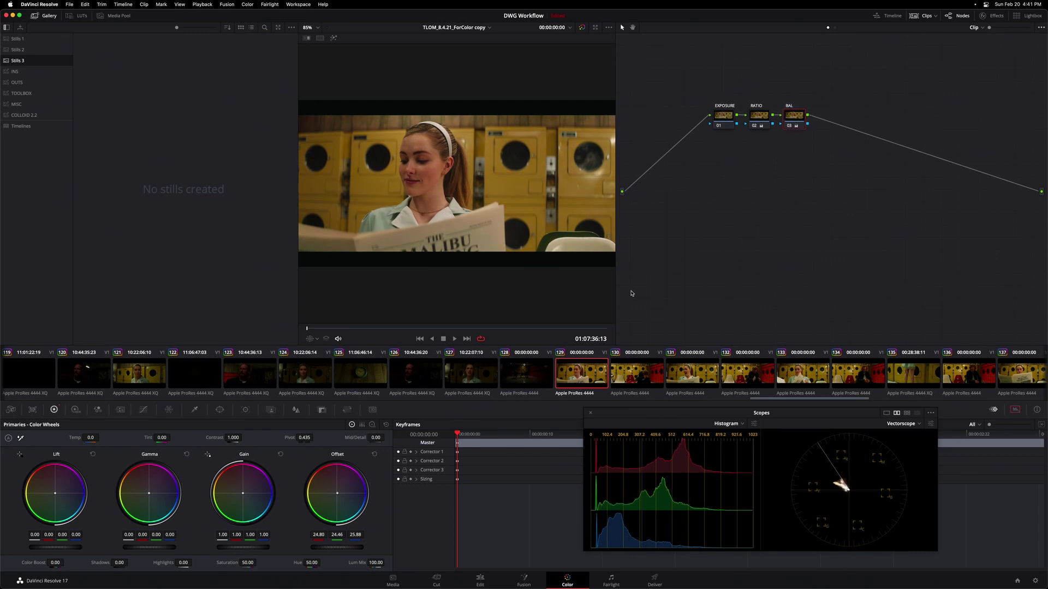
key(super+z)
key(super+d)
key(super+d)
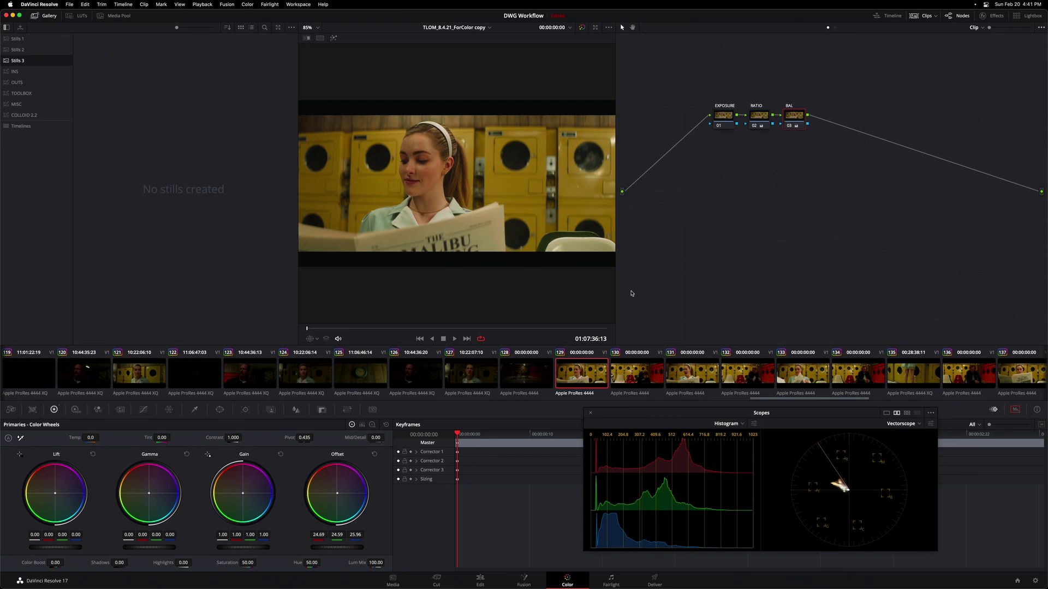
key(super+d)
key(super+d)
click(636, 374)
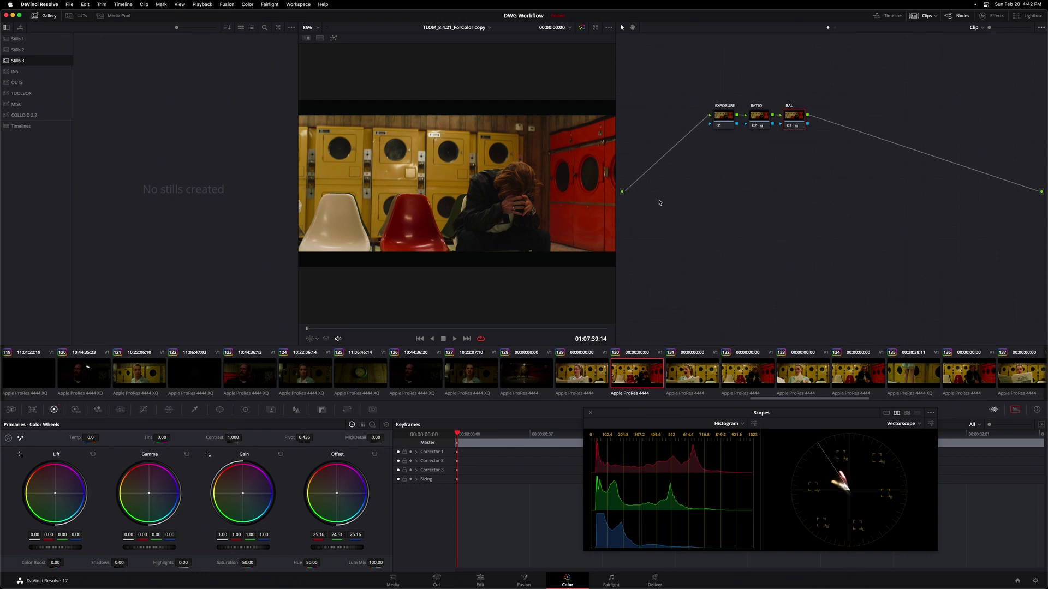
Settle clip 130's BAL offset at 25.12 / 24.51 / 25.25 after a before/after comparison
key(super+d)
key(super+d)
right_click(797, 117)
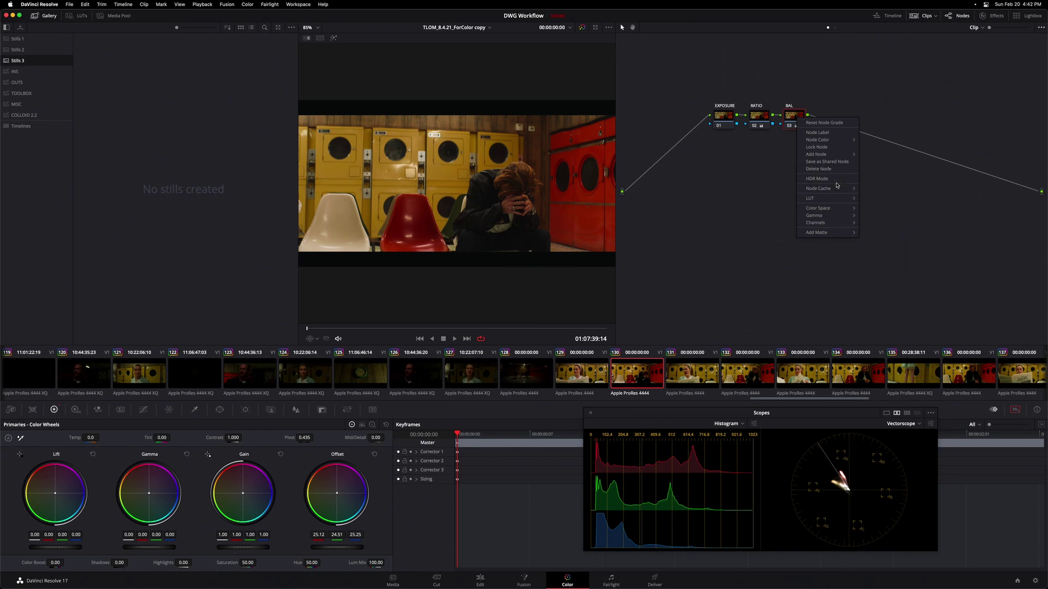
click(845, 124)
key(Down)
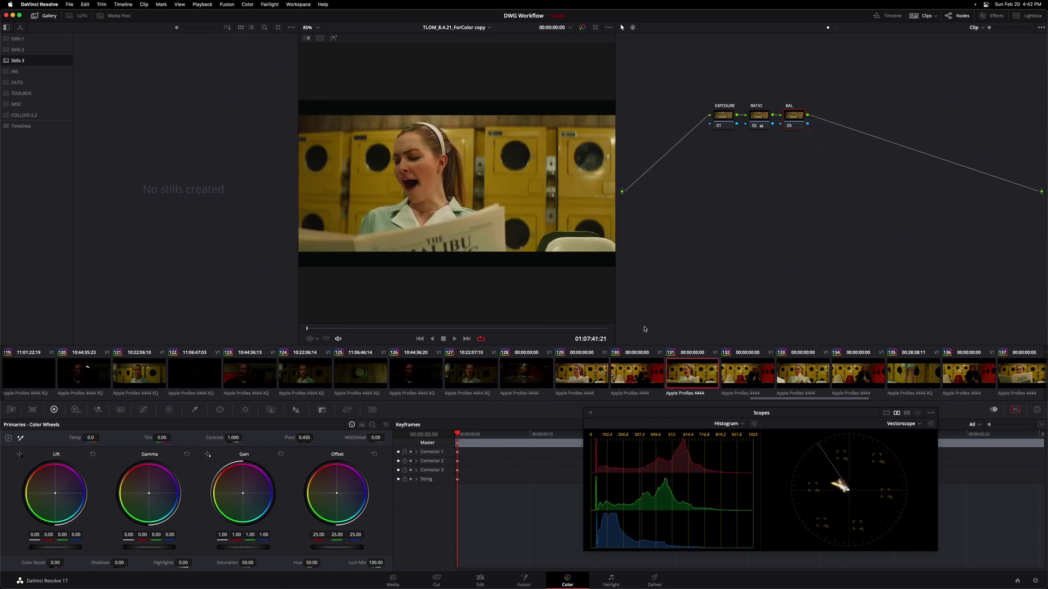
Paste clip 129's balance onto clip 131 and compare the two shots
middle_click(578, 373)
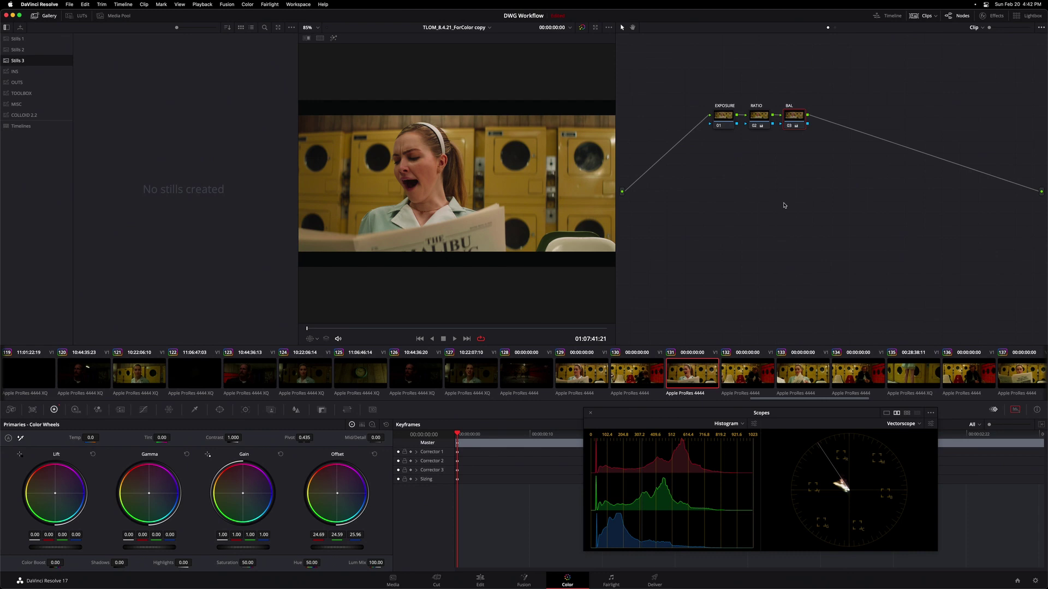
click(589, 375)
click(686, 367)
Paste clip 131's 24.69 / 24.59 / 25.96 balance onto clip 133, then advance to clip 135
click(762, 371)
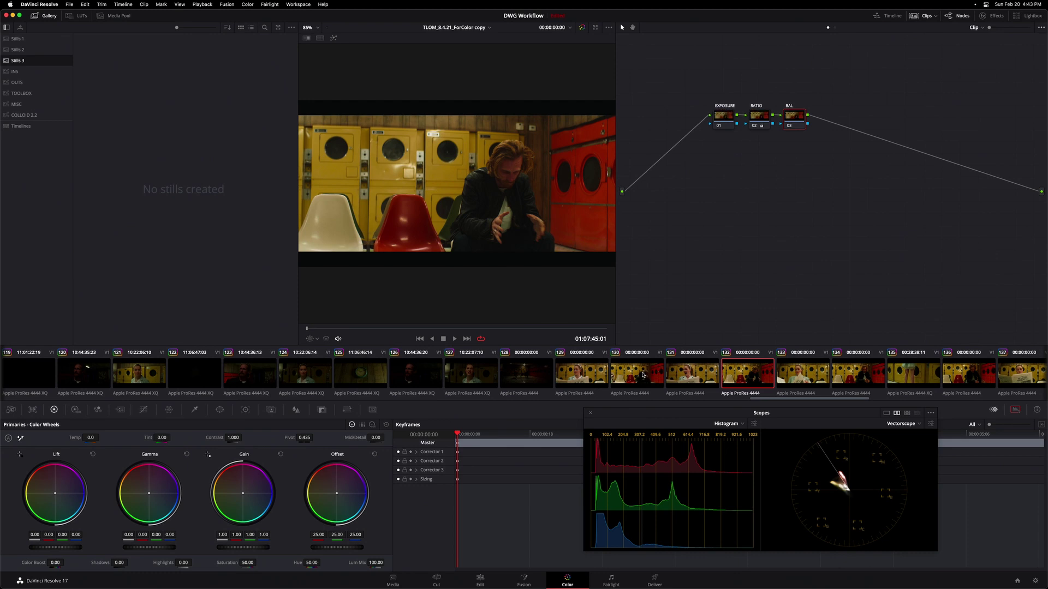
click(798, 374)
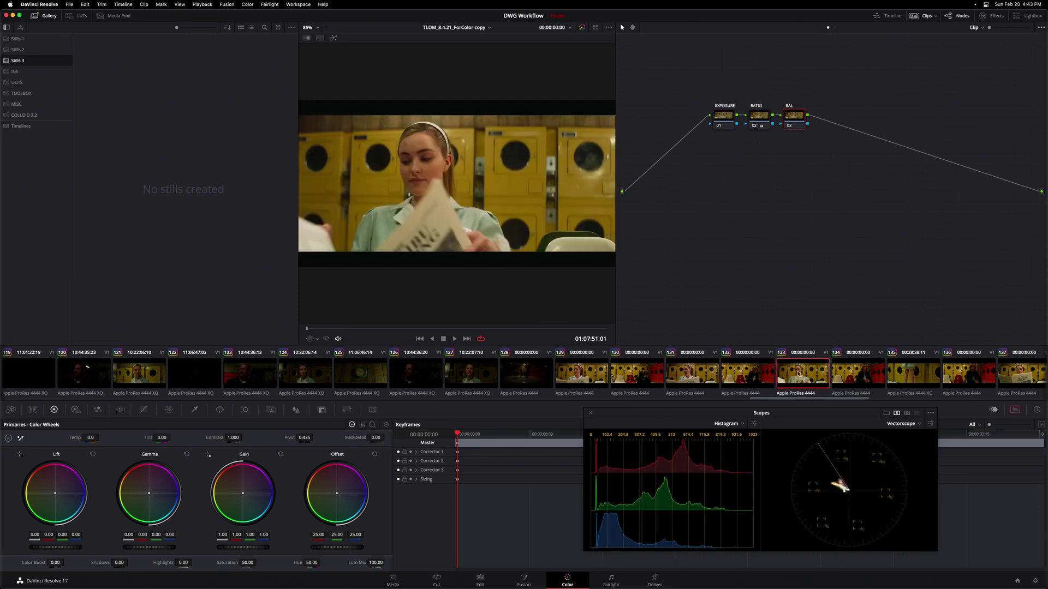
middle_click(691, 375)
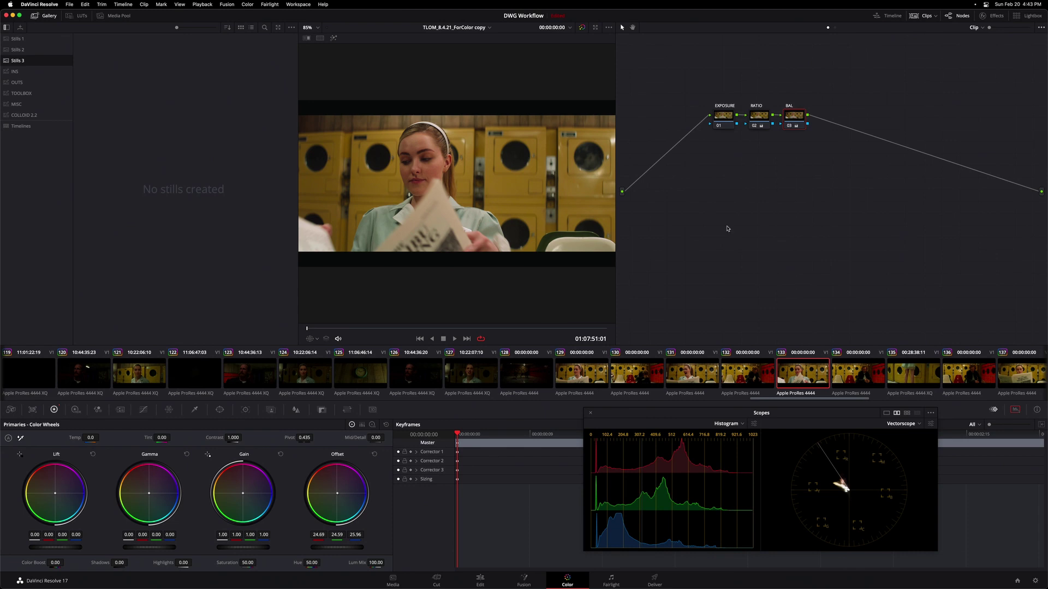
click(849, 367)
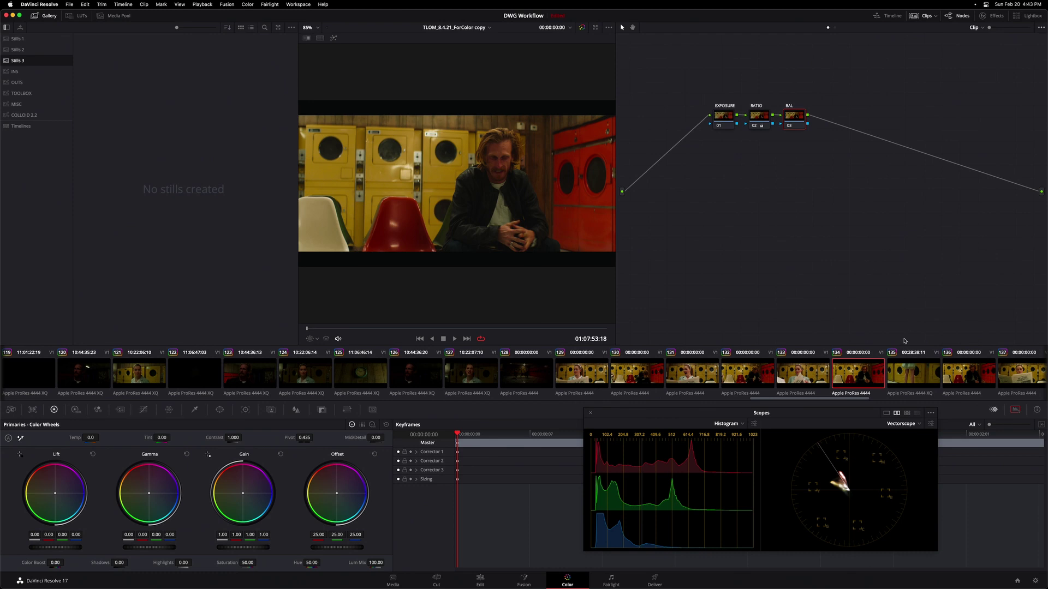
click(916, 376)
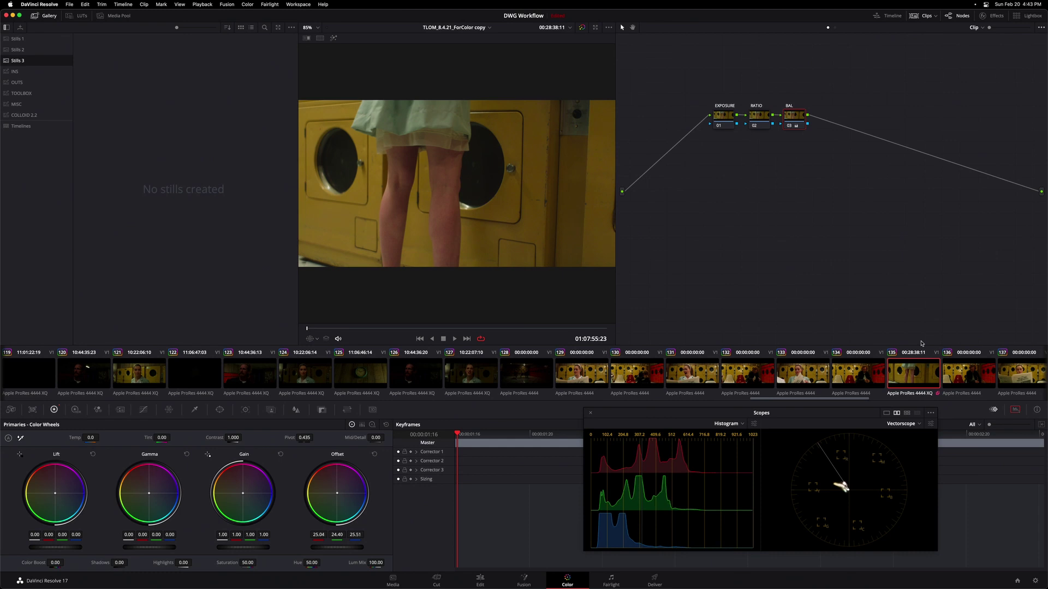
Balance clip 135's washing-machine shot to offset 24.75 / 24.52 / 25.98, comparing with BAL bypassed
key(super+d)
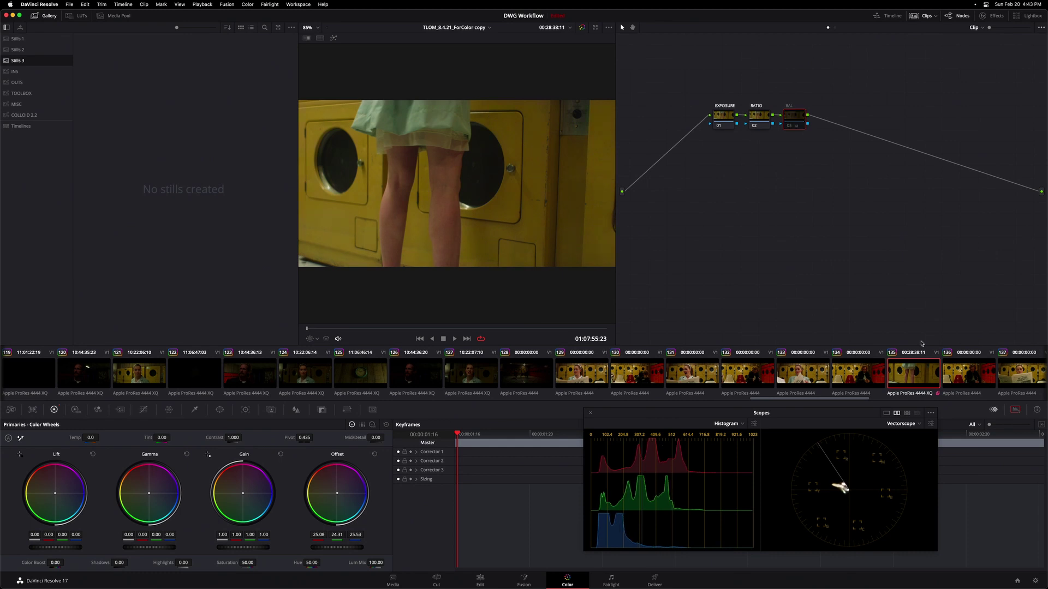
key(super+d)
click(966, 375)
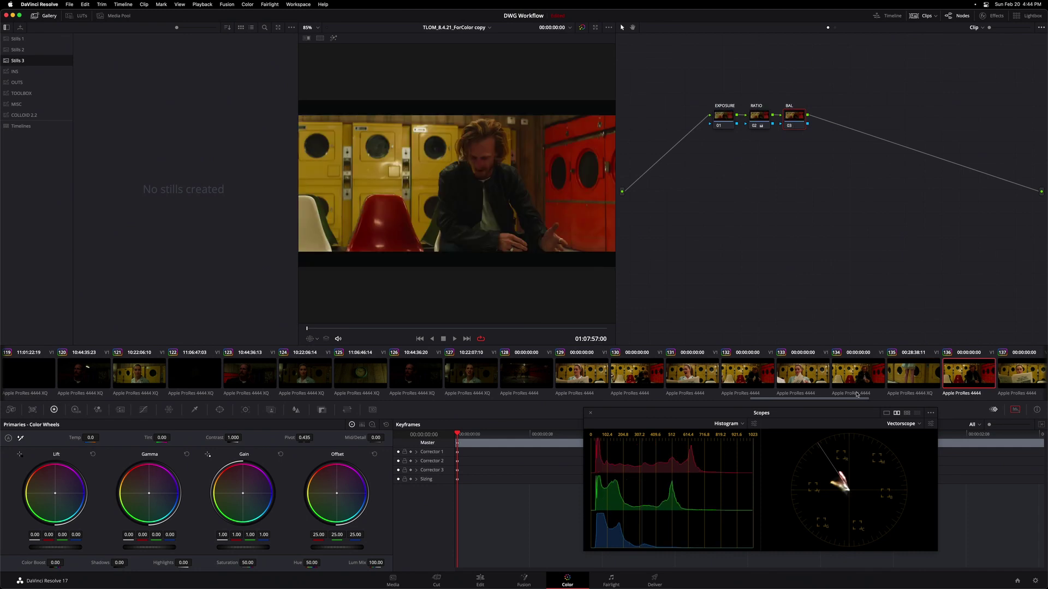
Paste clip 133's 24.69 / 24.59 / 25.96 balance onto the newspaper shot, clip 137
scroll(851, 376, right, 5)
click(833, 375)
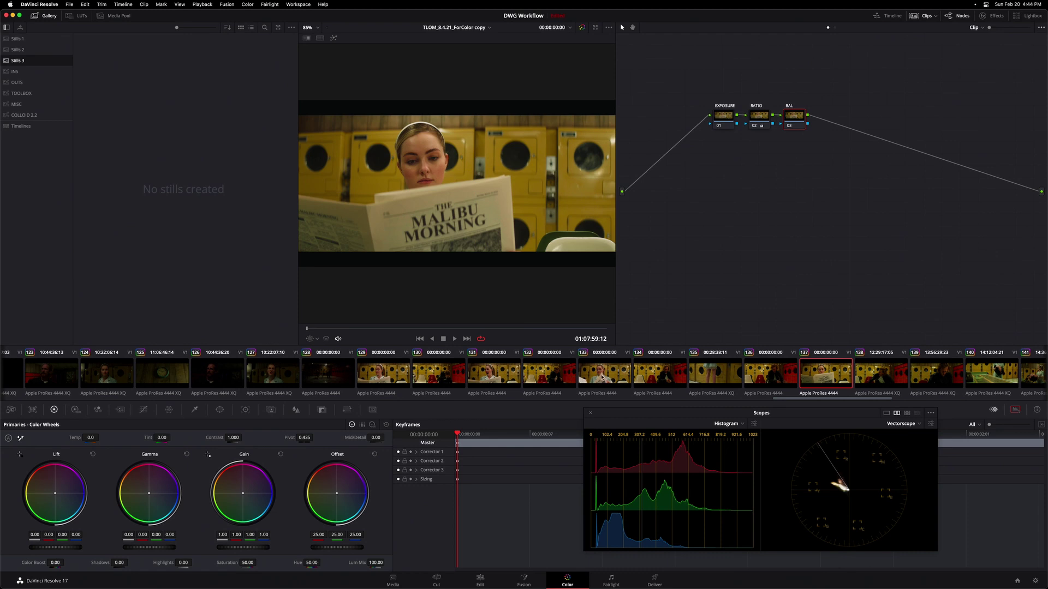
middle_click(604, 373)
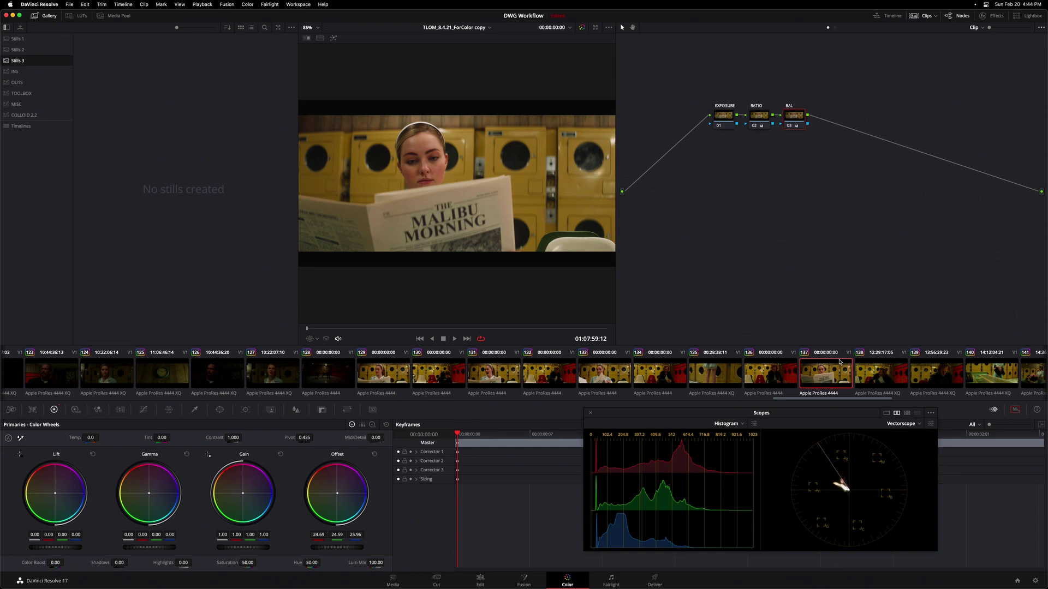
click(877, 372)
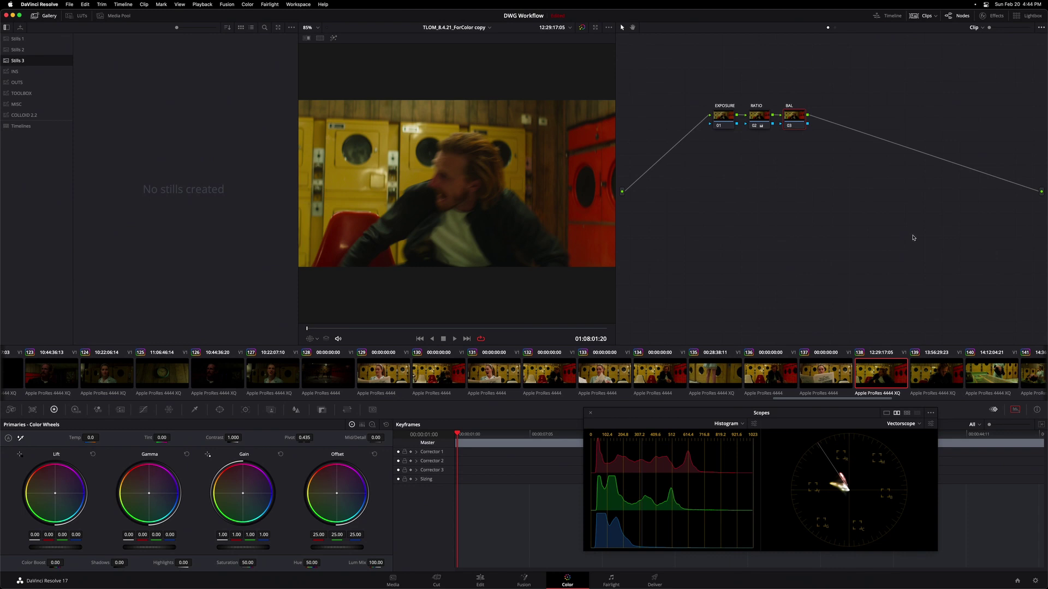
Flick between clips 138 and 139 to judge clip 139's balance
click(935, 371)
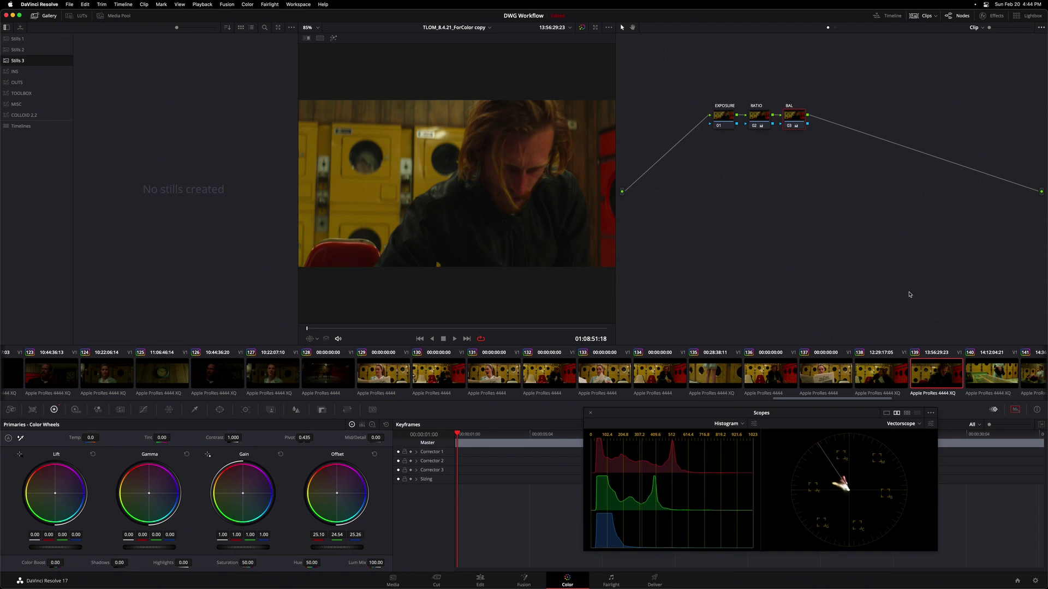
click(893, 375)
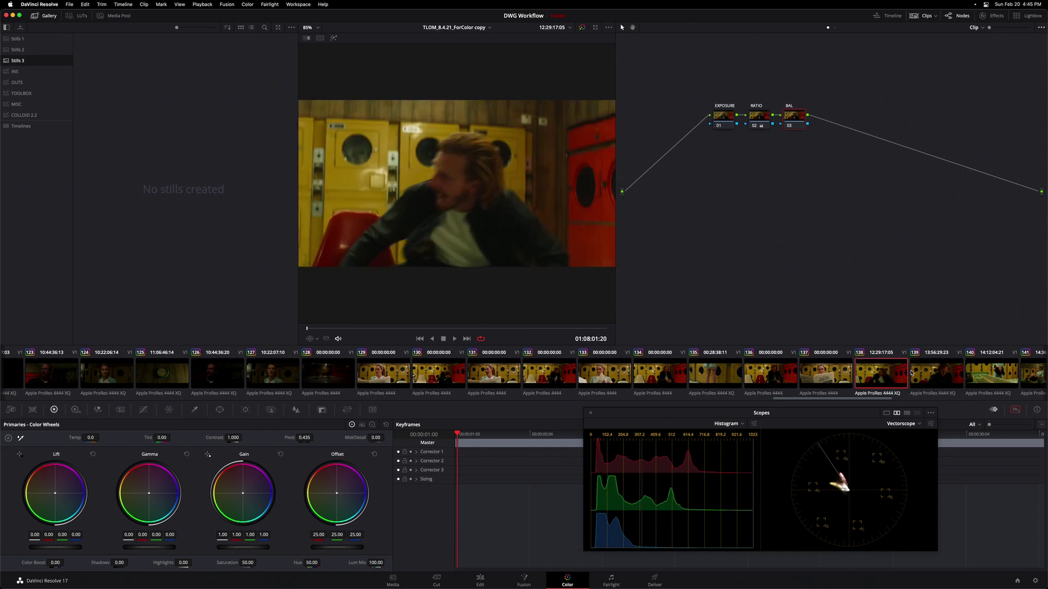
click(926, 377)
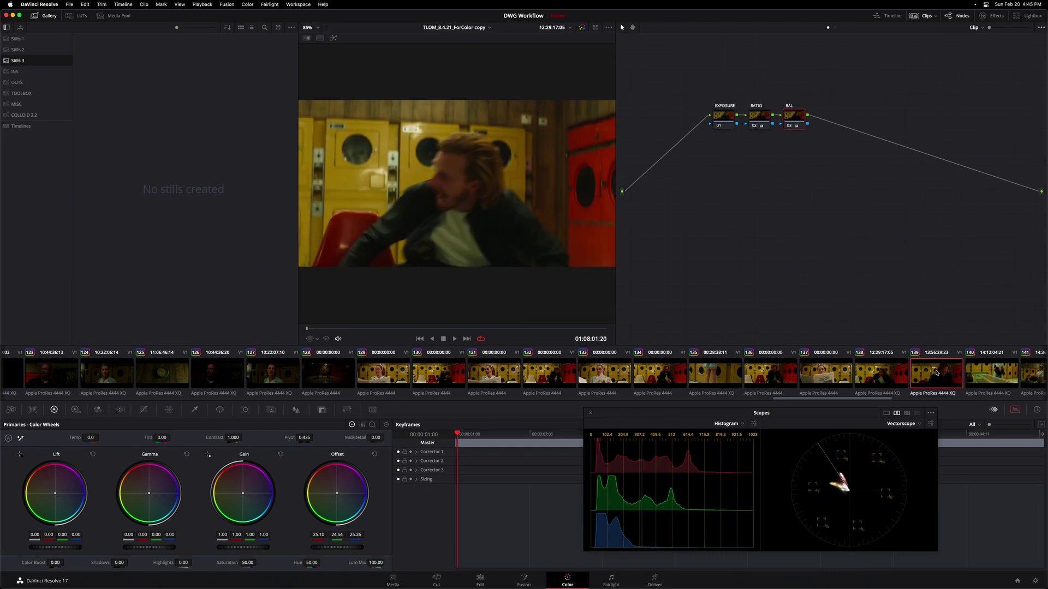
click(887, 373)
click(926, 381)
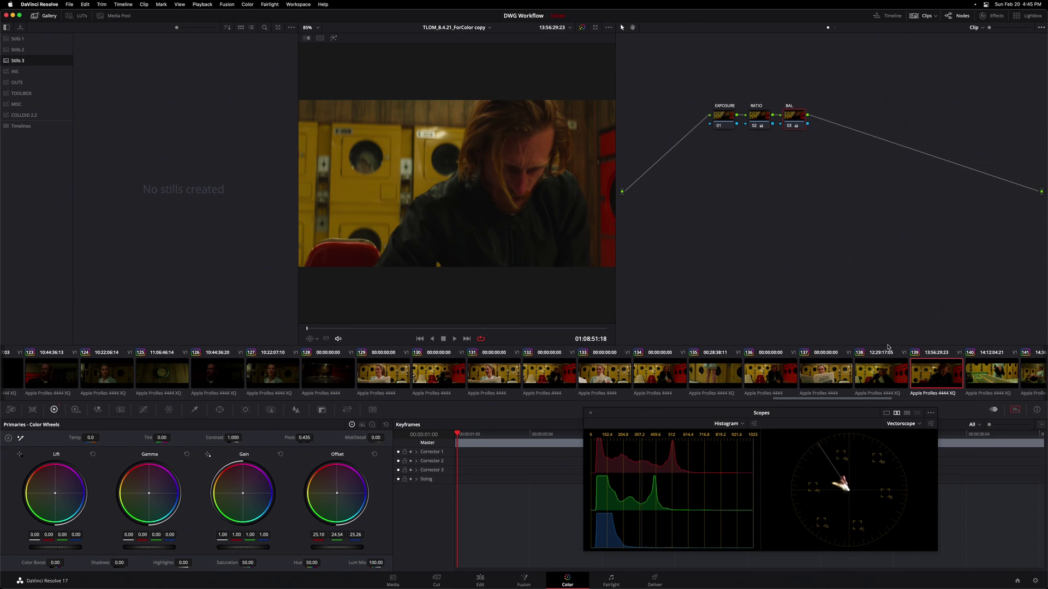
Cycle through clips 137, 138 and 139, settling clip 139's offset at 25.10 / 24.54 / 25.26
click(841, 370)
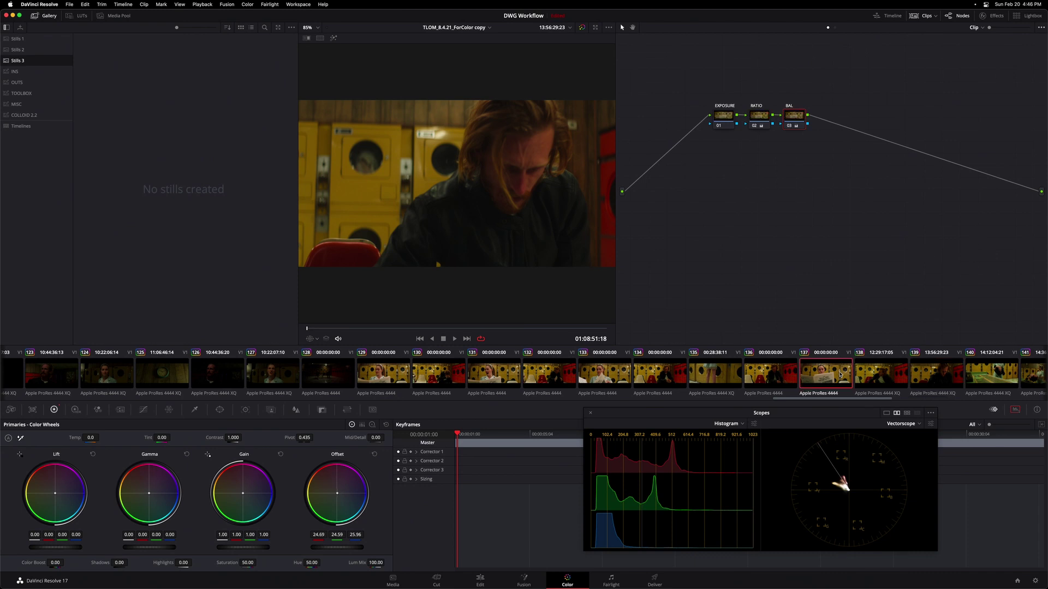
click(884, 370)
click(931, 371)
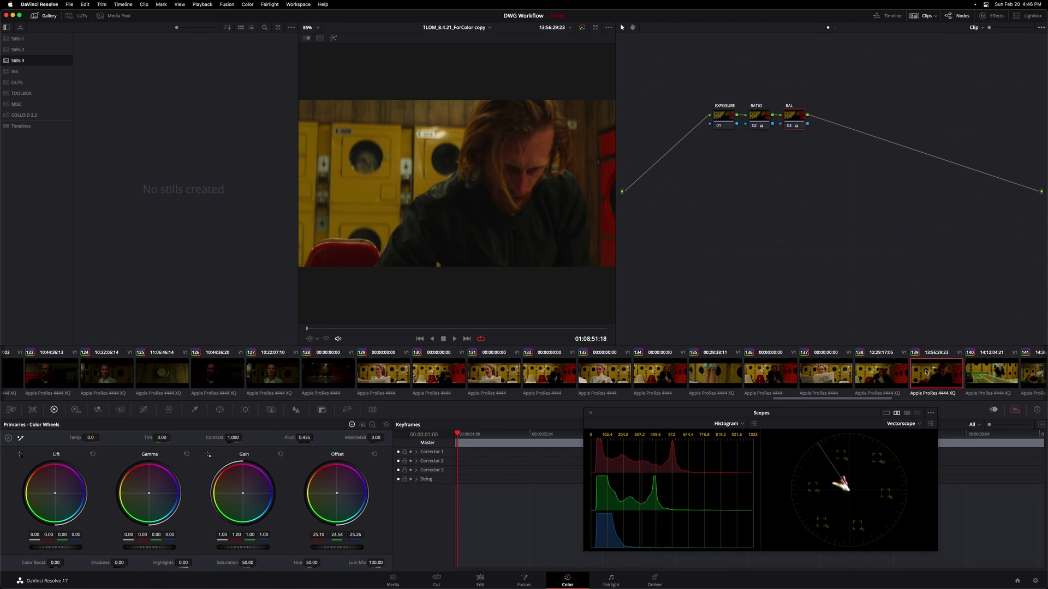
click(888, 375)
click(840, 377)
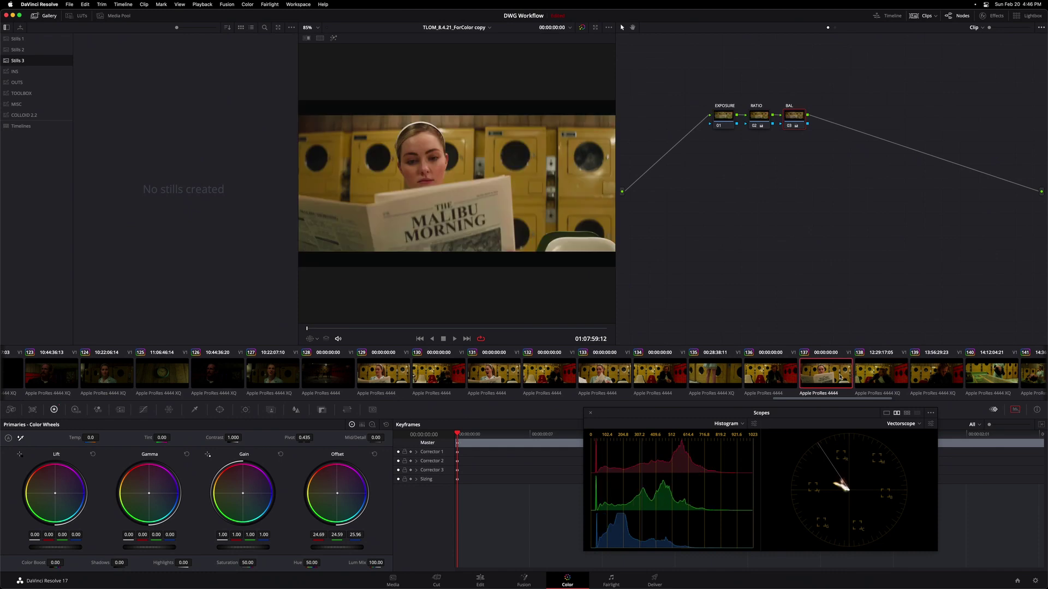
click(886, 378)
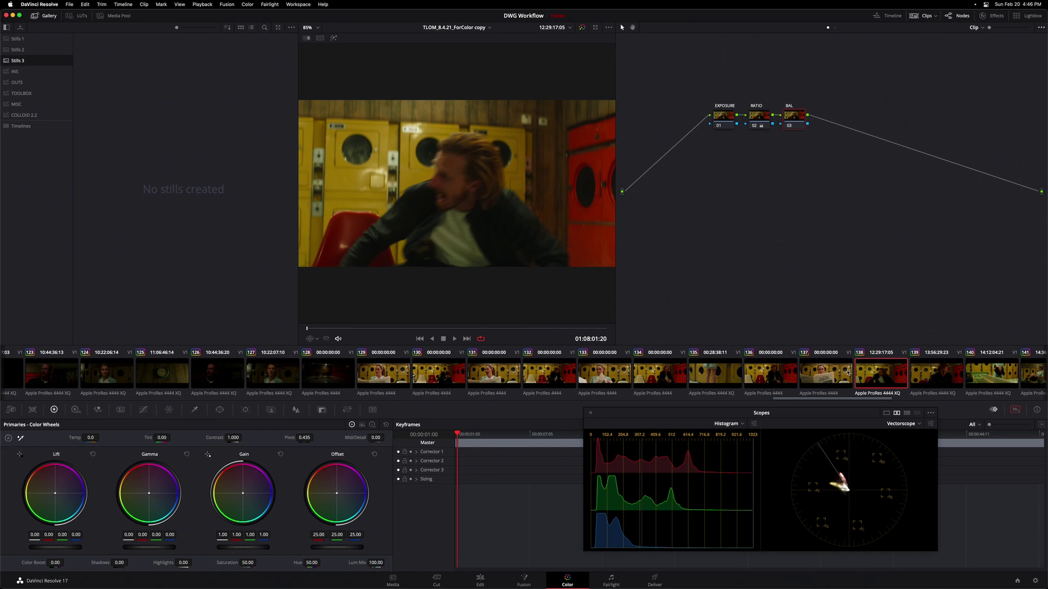
click(830, 373)
click(880, 380)
click(947, 376)
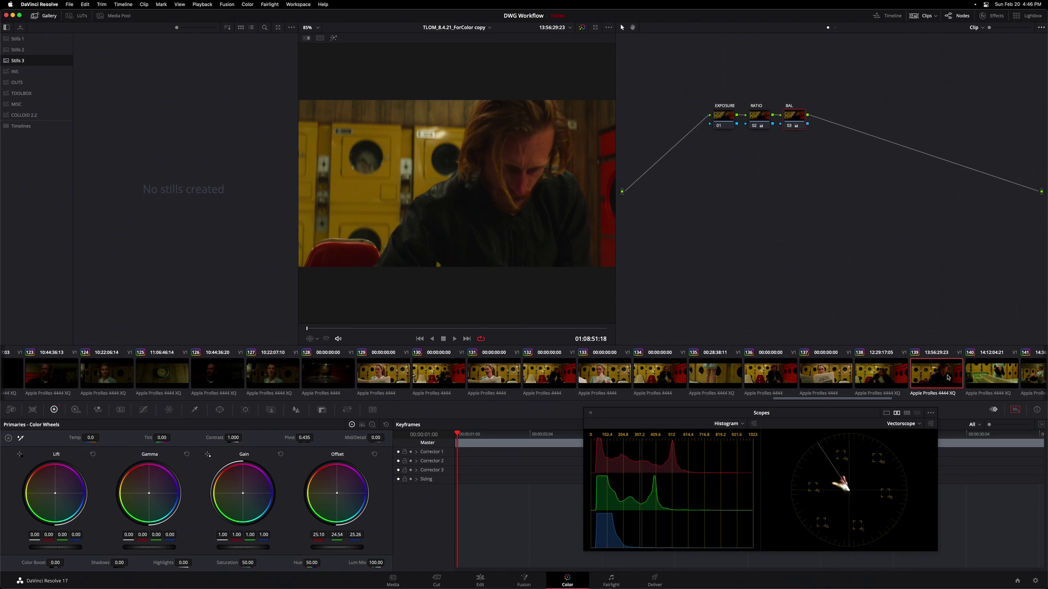
Set clip 140's BAL offset to 25.11 / 23.99 / 25.87, comparing with the node bypassed
click(992, 363)
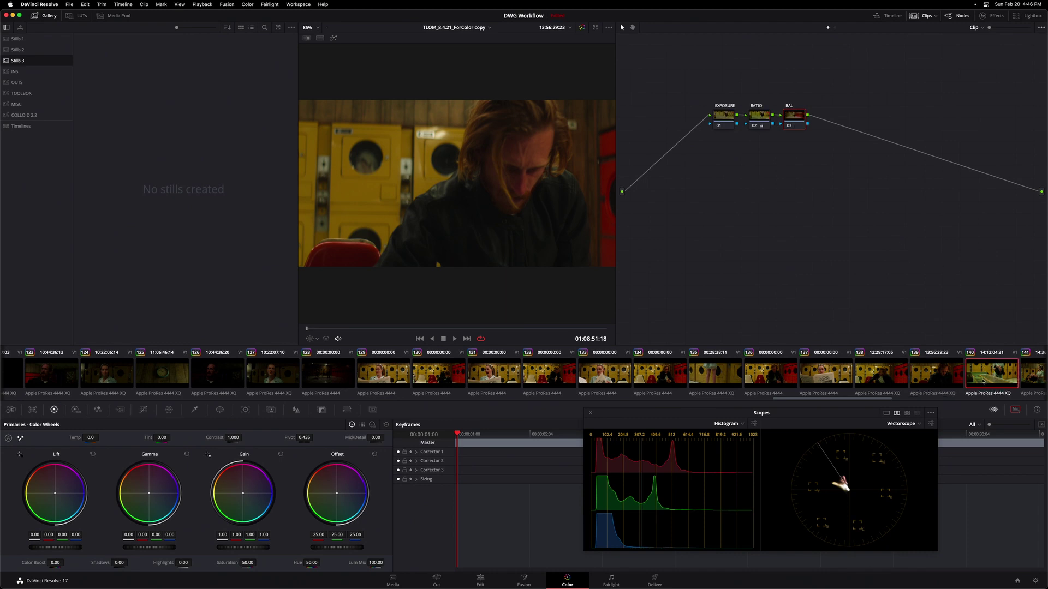
drag(871, 401, 882, 400)
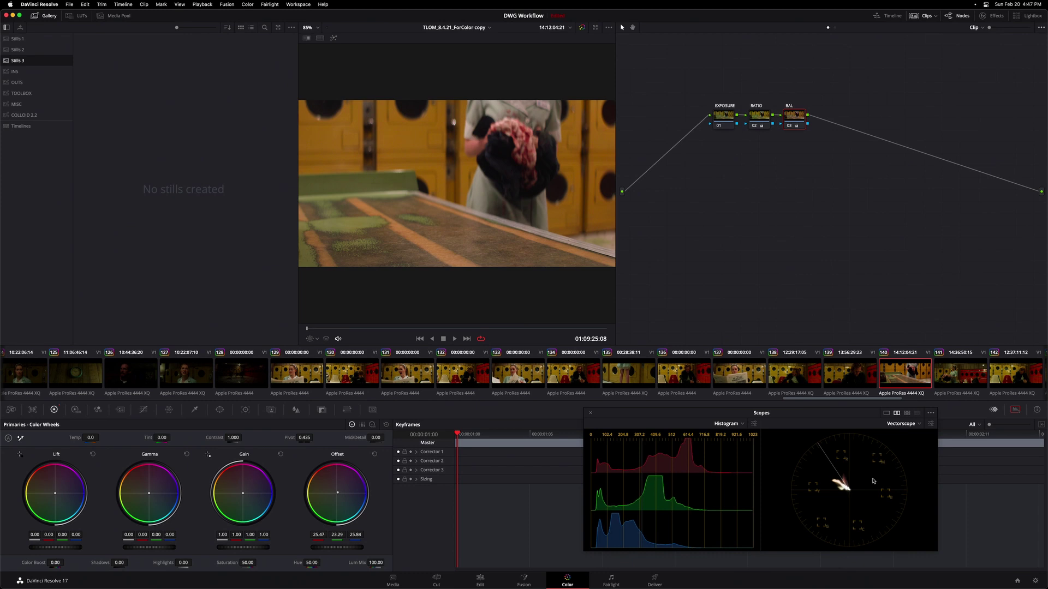
key(super+d)
key(super+d)
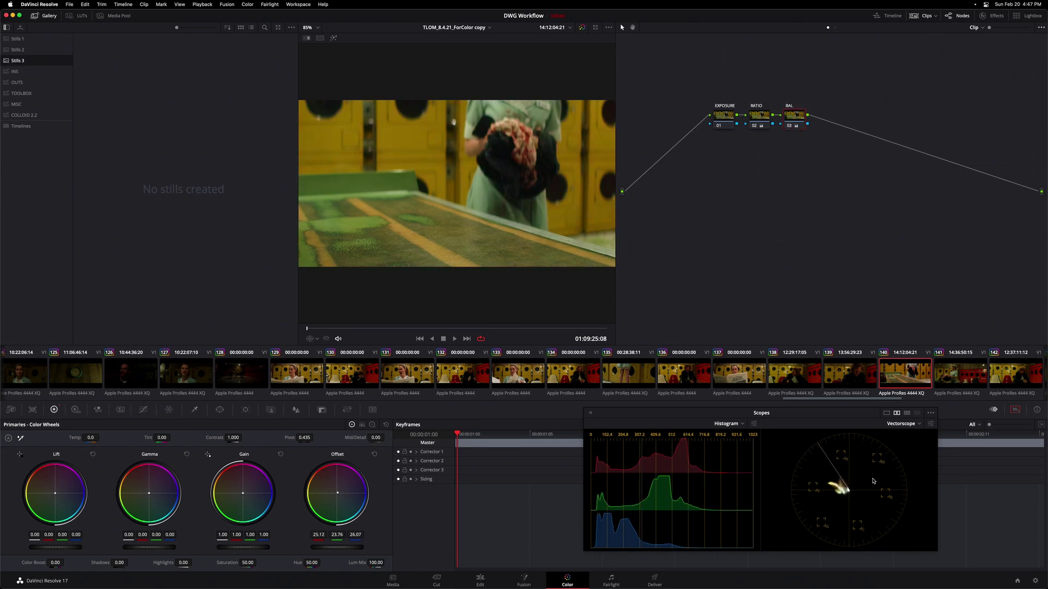
key(super+d)
key(super+d)
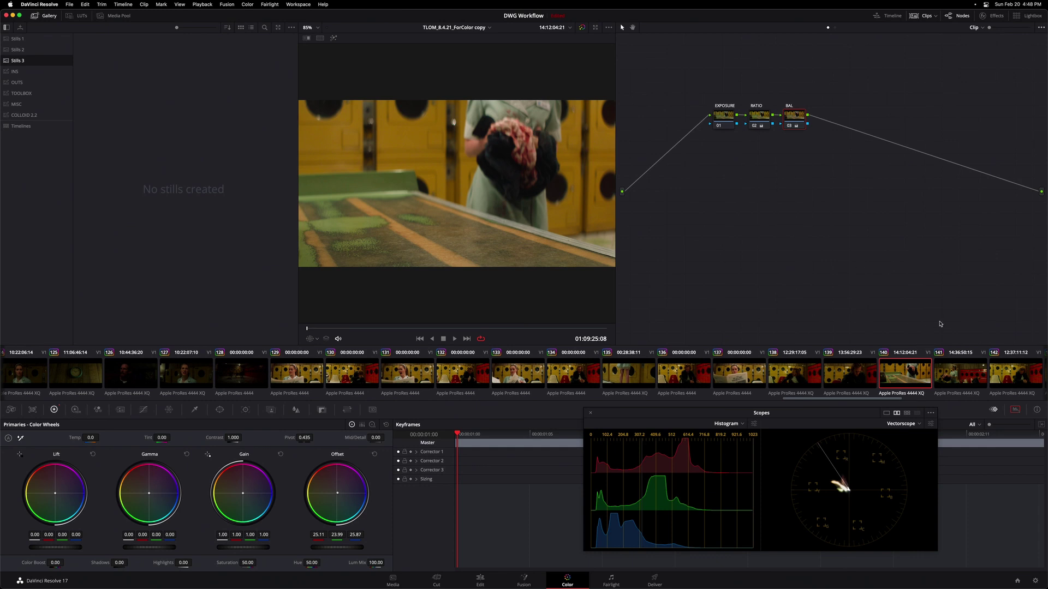
key(Down)
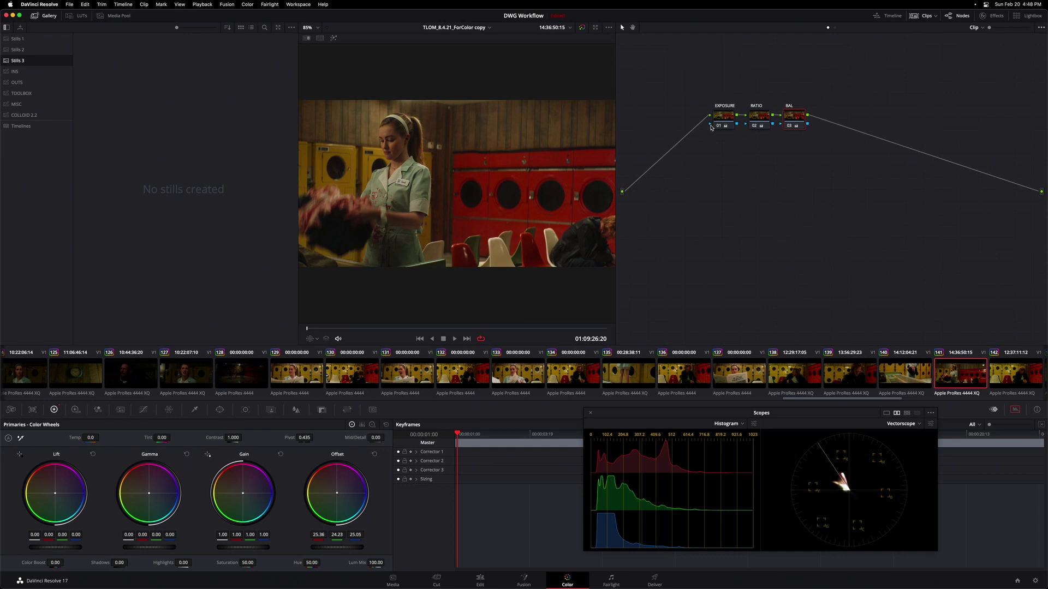
Balance clip 141 to Offset 24.95, 24.82, 25.28, comparing with BAL bypassed, then load clip 142
key(super+d)
key(super+d)
key(super+d)
key(super+d)
key(super+d)
key(super+d)
key(super+d)
key(super+d)
key(super+d)
key(super+d)
key(super+d)
key(super+d)
key(super+d)
key(ctrl+d)
key(ctrl+d)
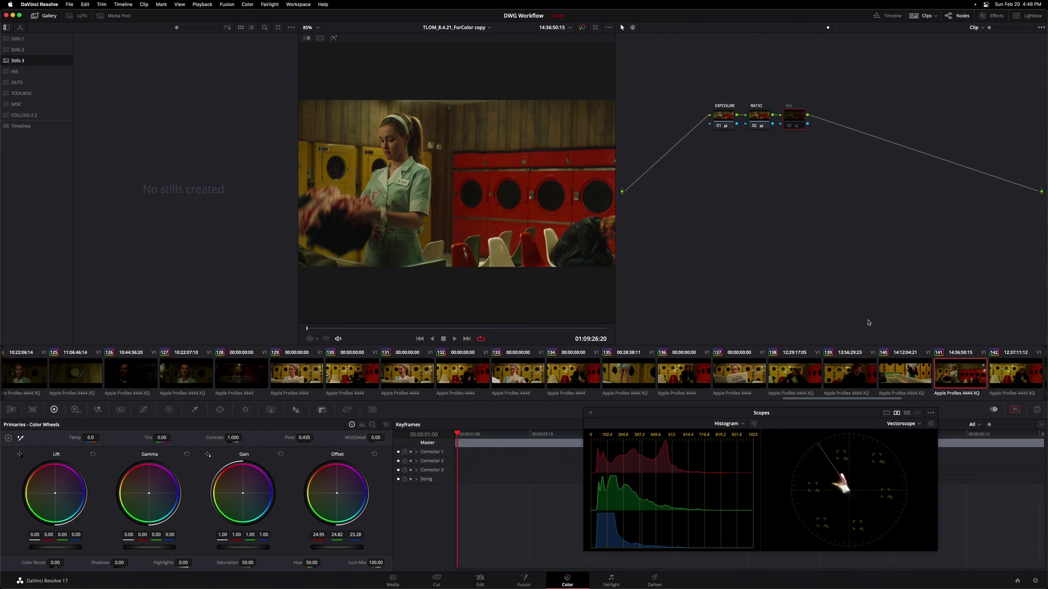
key(ctrl+d)
drag(890, 401, 912, 401)
click(829, 379)
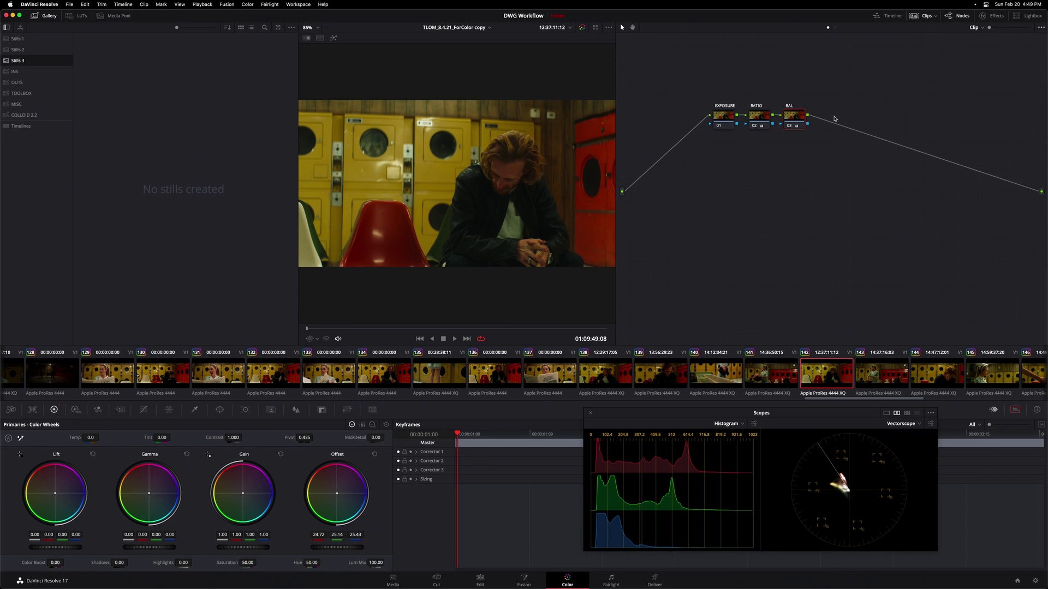
Nudge clip 142's BAL node up-right, match clip 143 to Offset 24.95/24.82/25.28, then select clip 144
drag(800, 120, 809, 118)
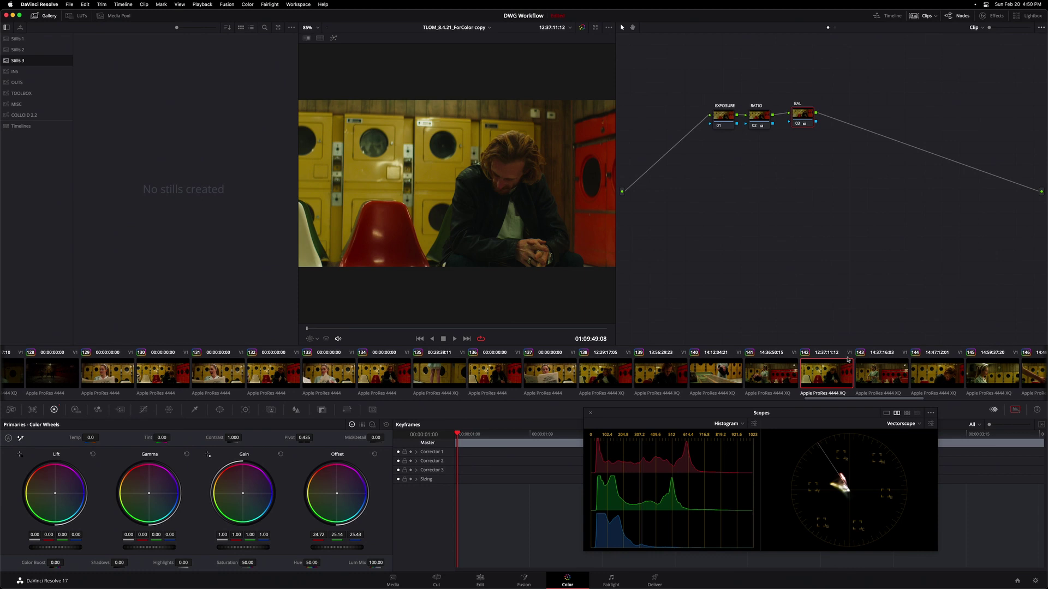
click(863, 362)
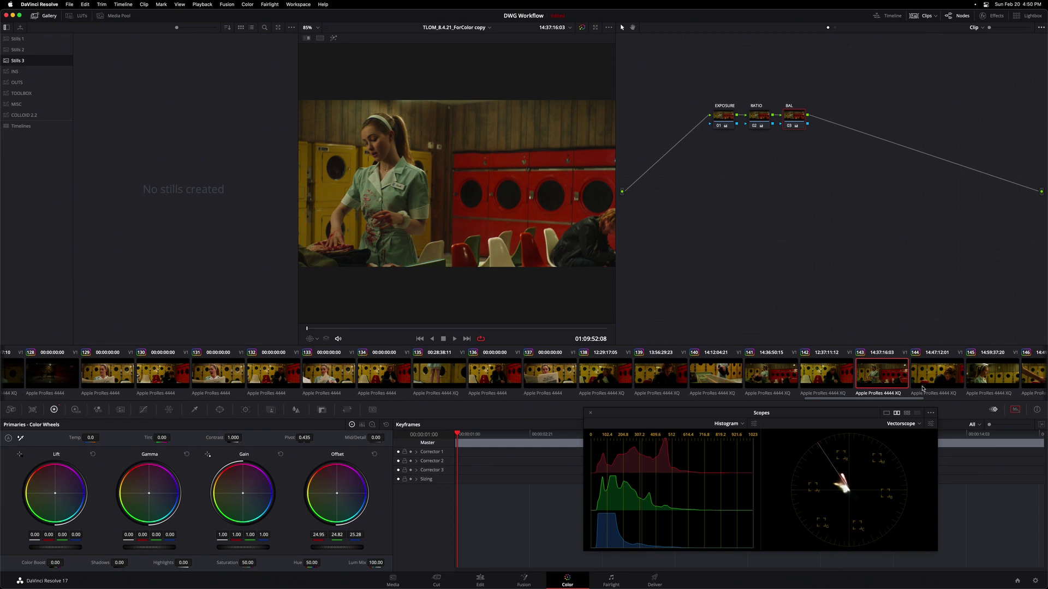
click(931, 378)
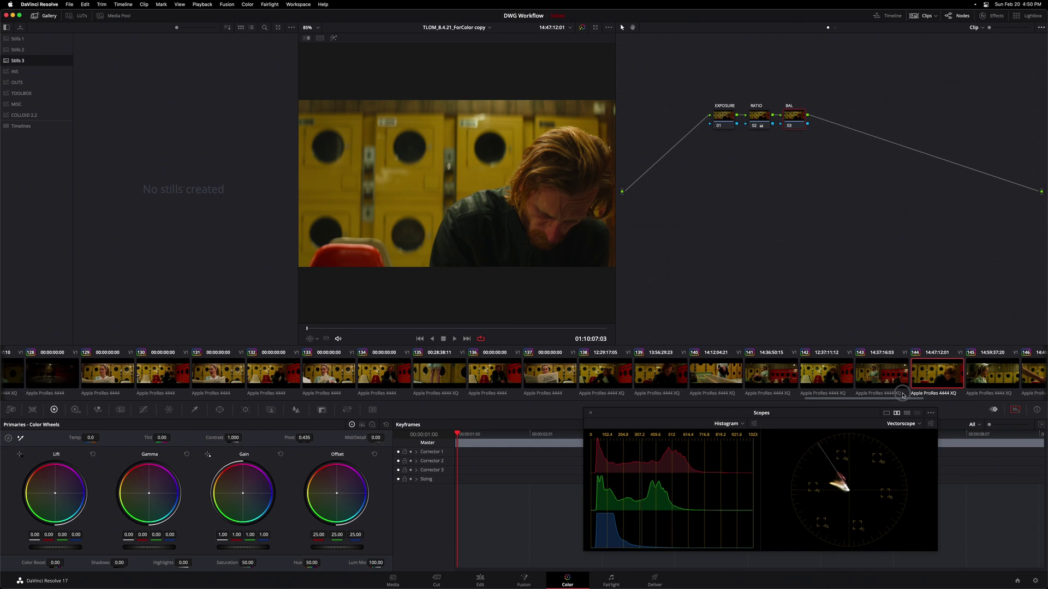
Scroll the clip strip to review clip 144 at its neutral 25.00 BAL offset
drag(900, 398, 920, 398)
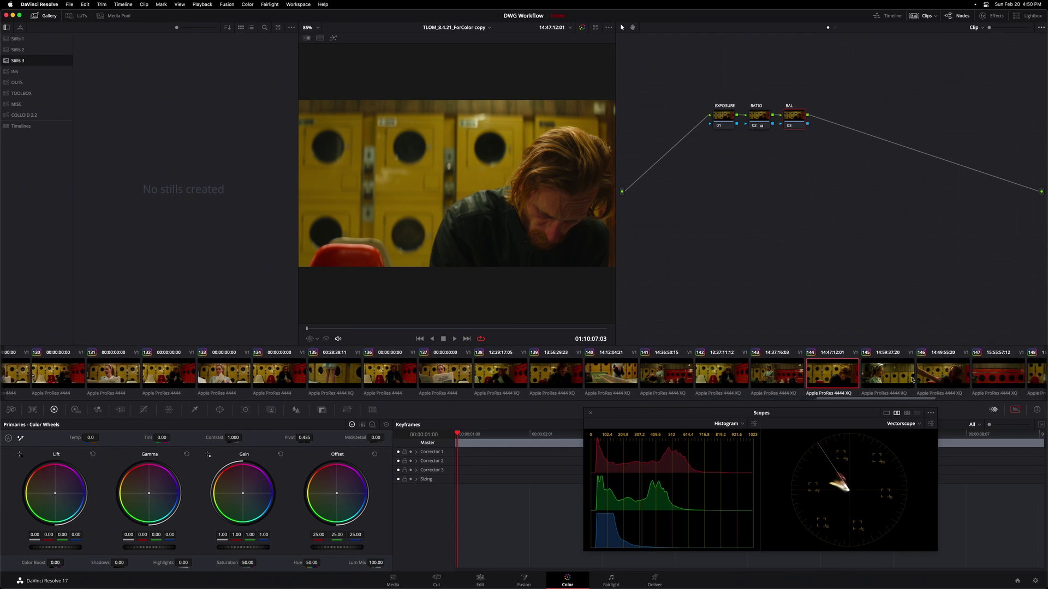